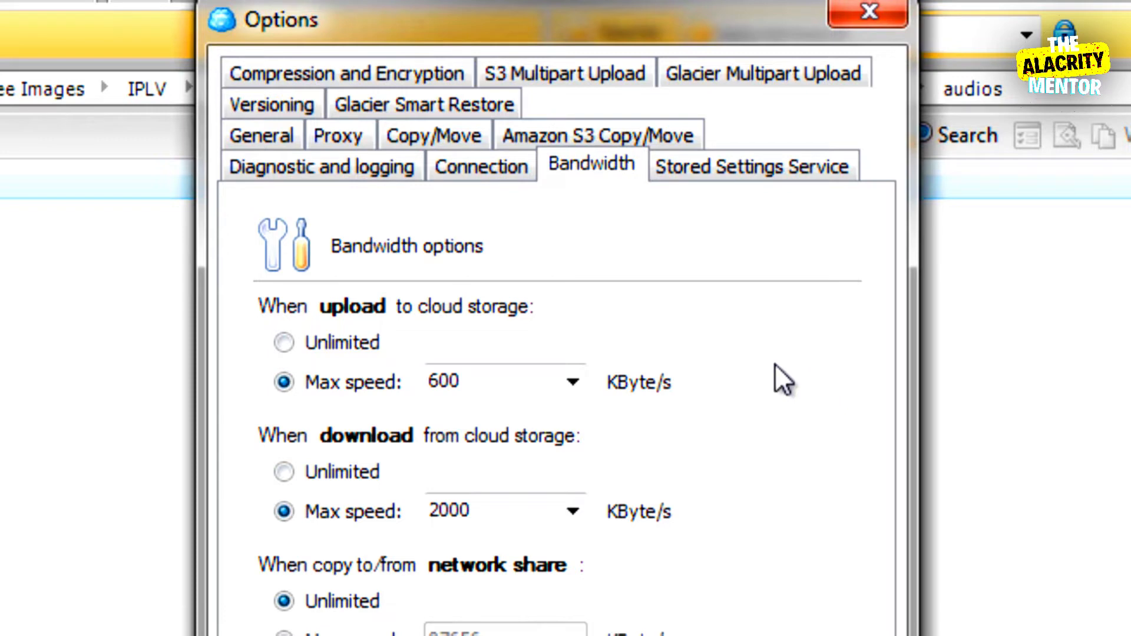
Step: Set both the upload and download bandwidth for cloud storage to Unlimited
left_click(349, 342)
left_click(338, 471)
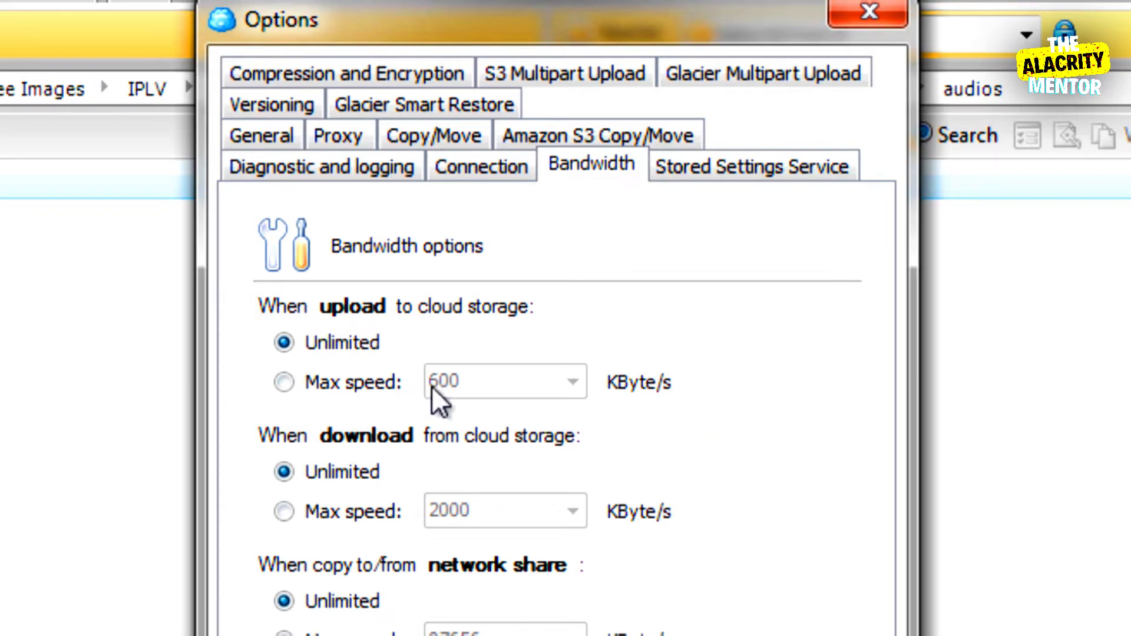
Step: Limit the upload bandwidth to cloud storage to a maximum speed of 750 KByte/s
left_click(295, 384)
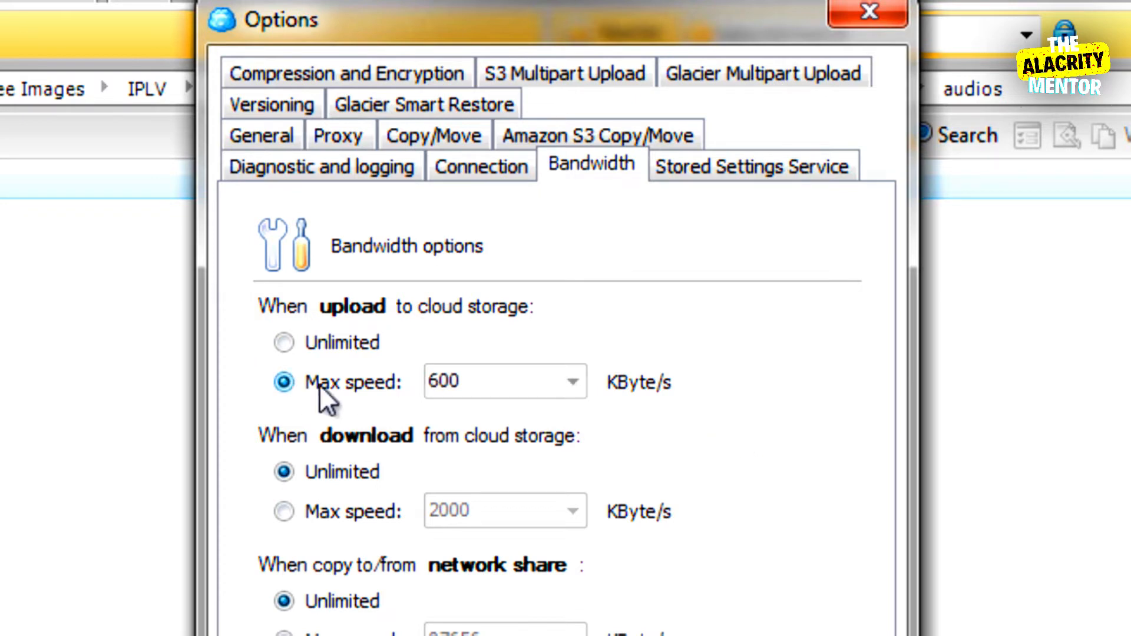
left_click(580, 378)
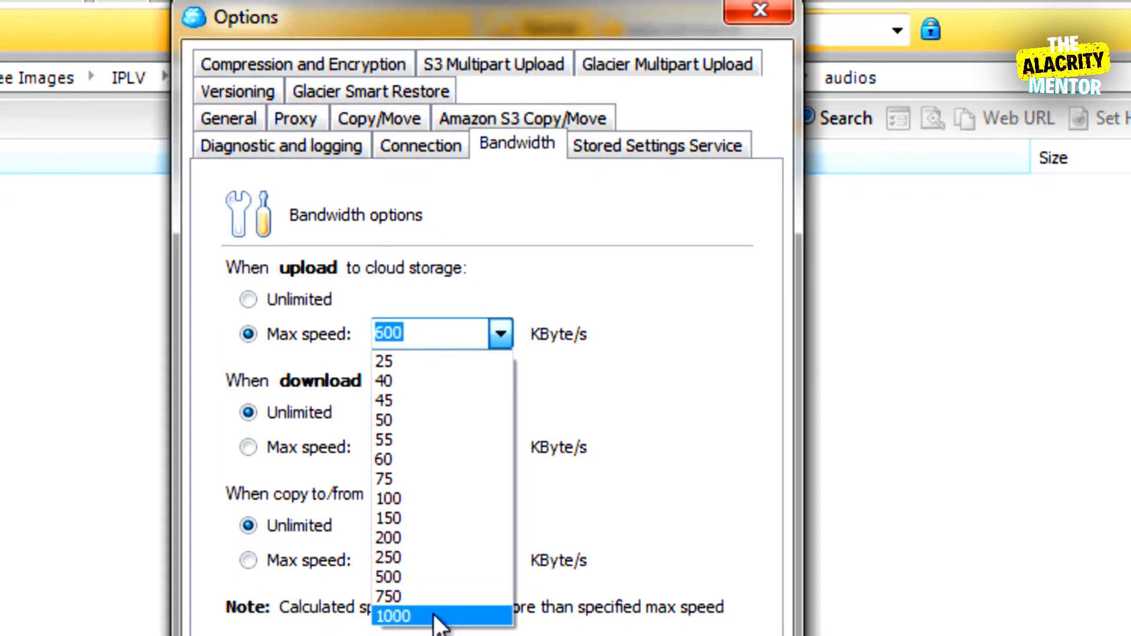
left_click(439, 617)
left_click(502, 334)
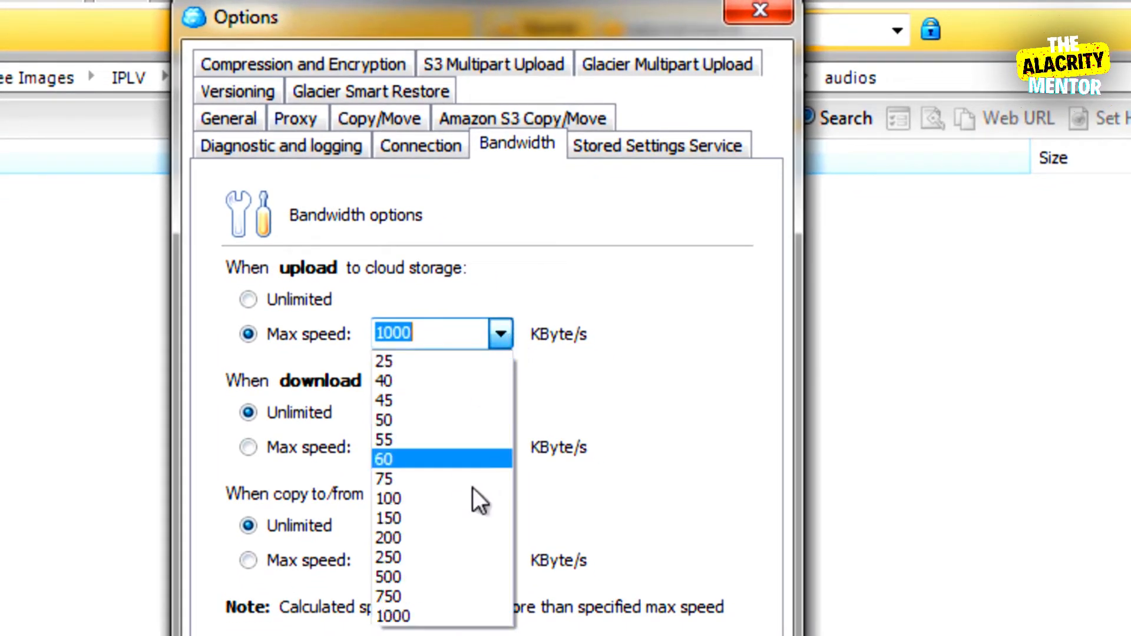
left_click(429, 598)
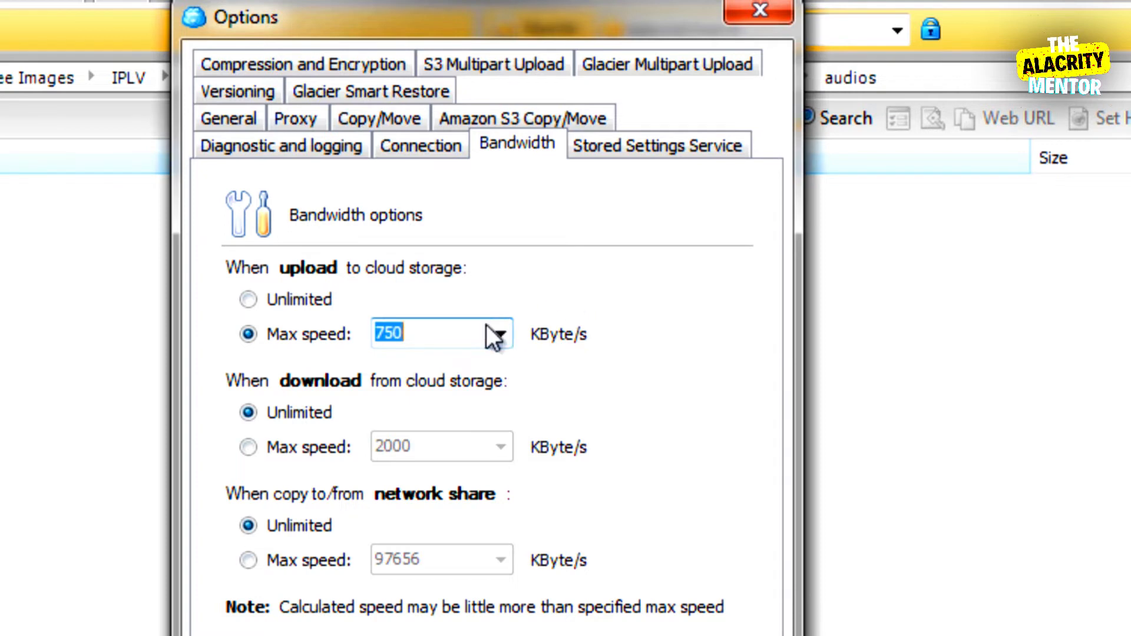
left_click(508, 338)
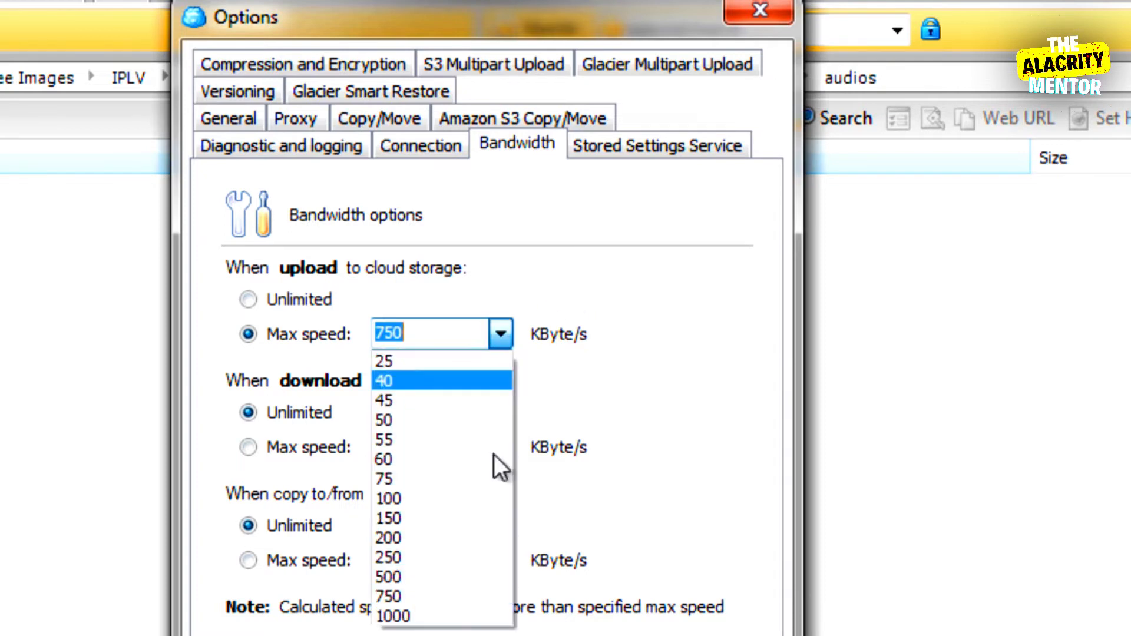
left_click(473, 598)
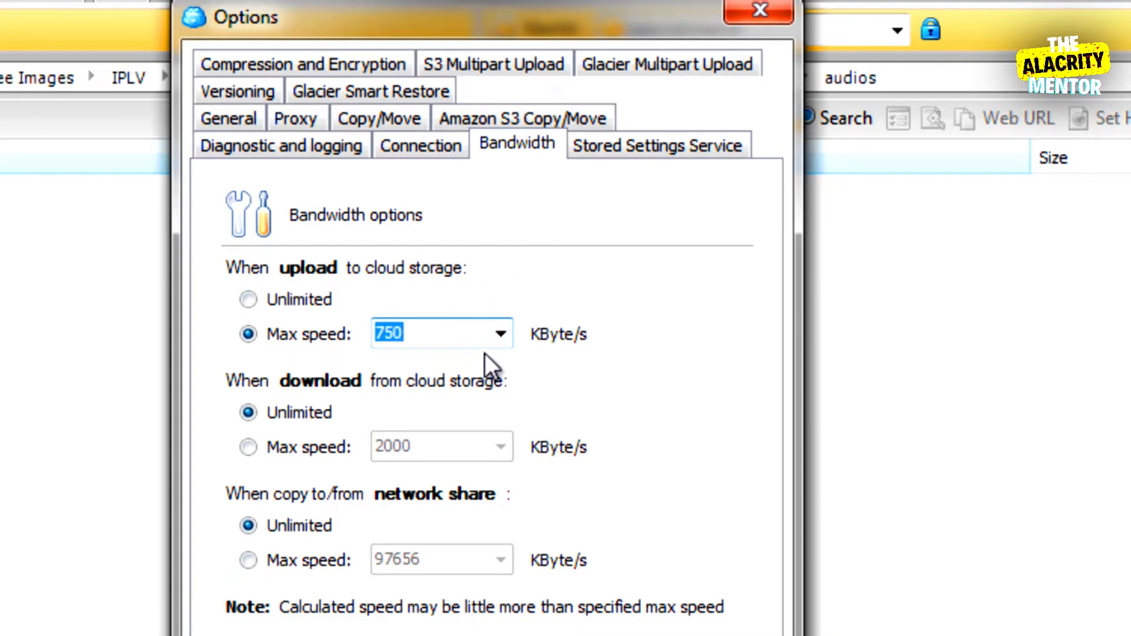
Step: Limit the download bandwidth from cloud storage to a maximum speed of 750 KByte/s
left_click(293, 445)
left_click(501, 448)
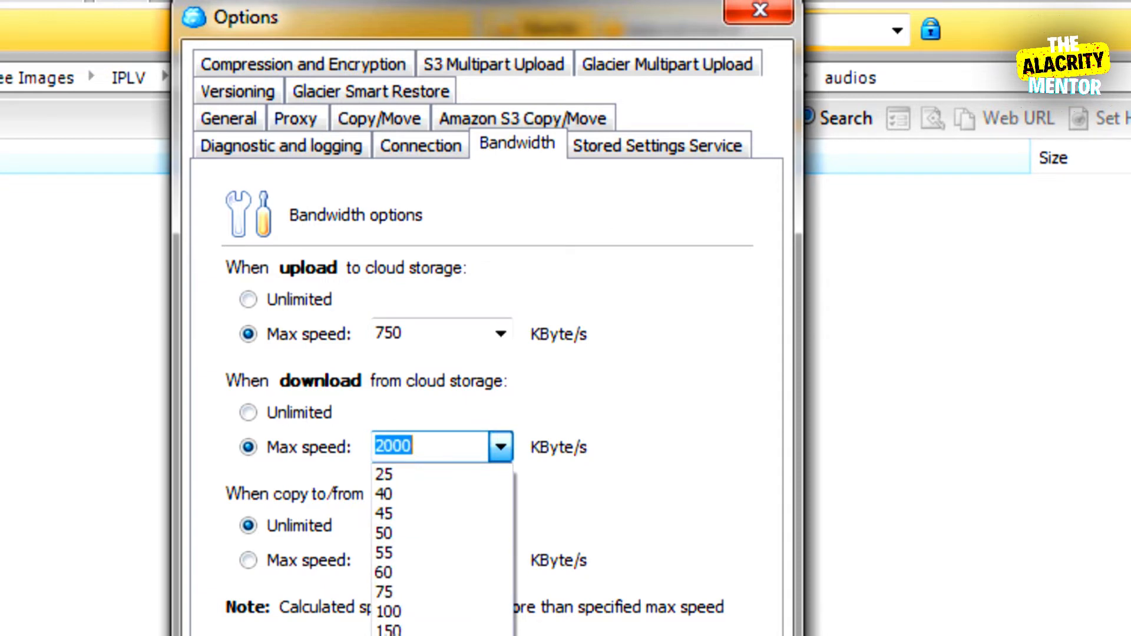
left_click(447, 635)
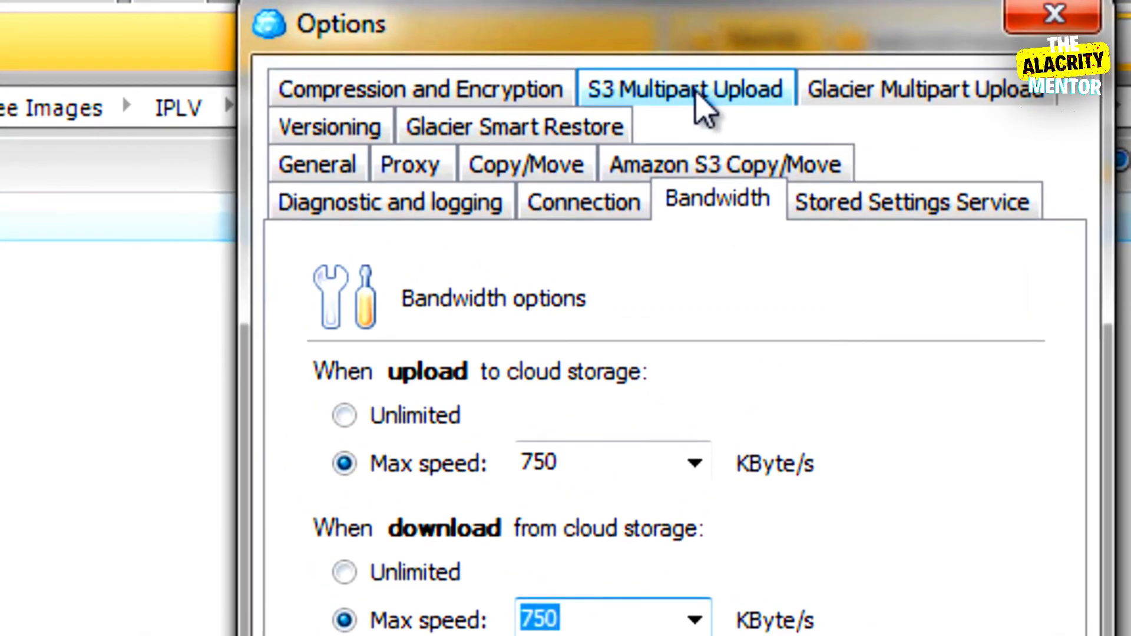
Step: Check the chunk size in the S3 Multipart Upload options and close the Options dialog, saving the settings
left_click(697, 96)
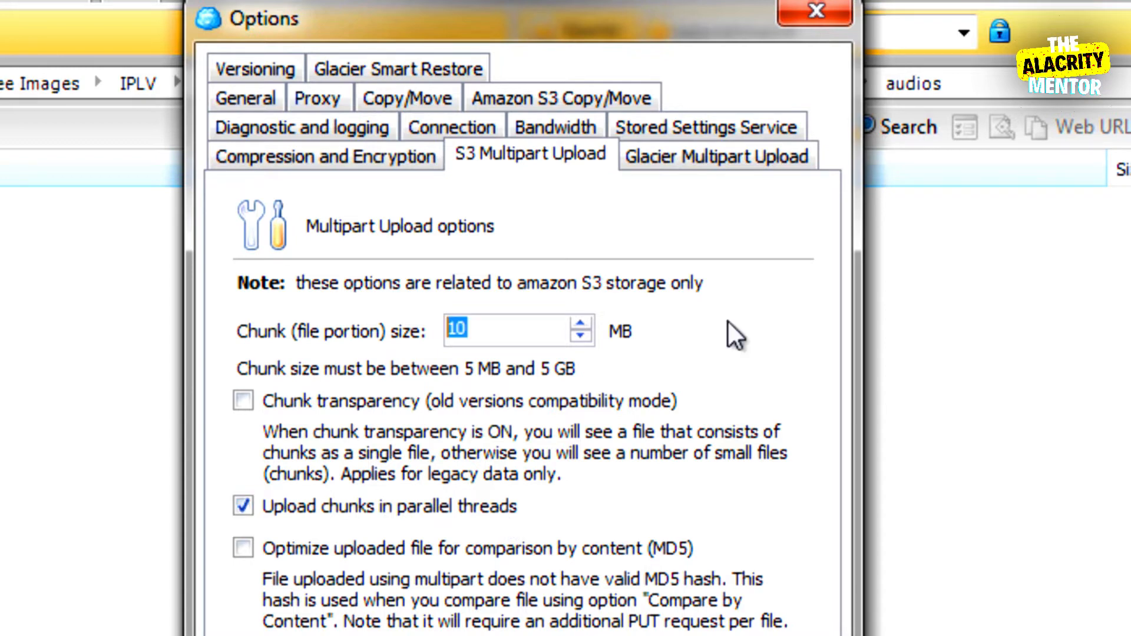
left_click(531, 323)
left_click_drag(503, 326, 370, 318)
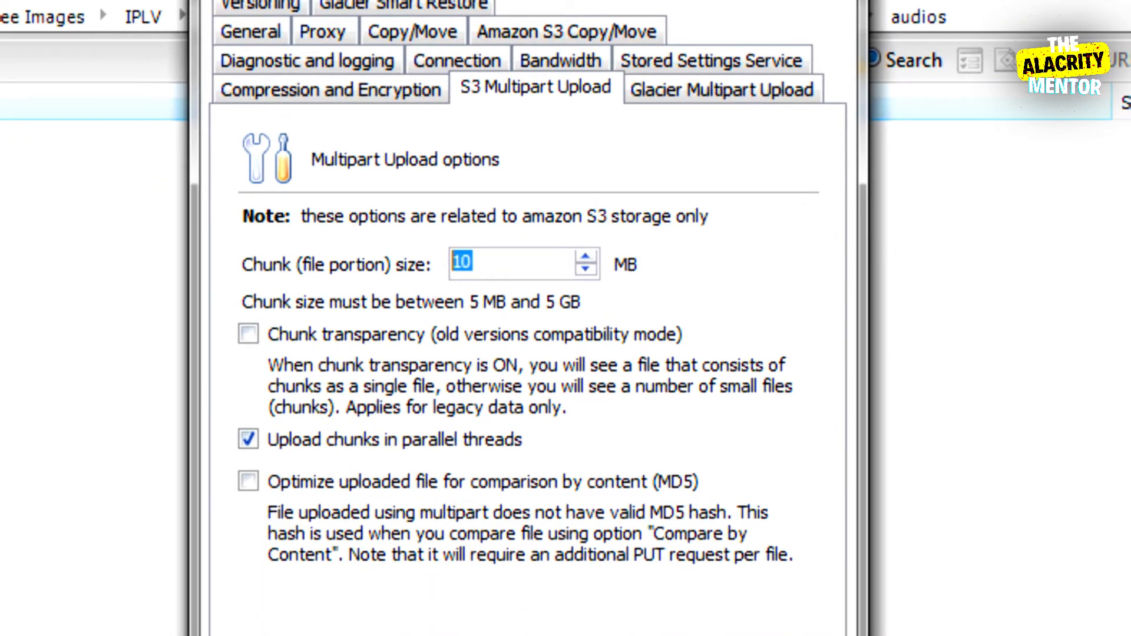
left_click(677, 635)
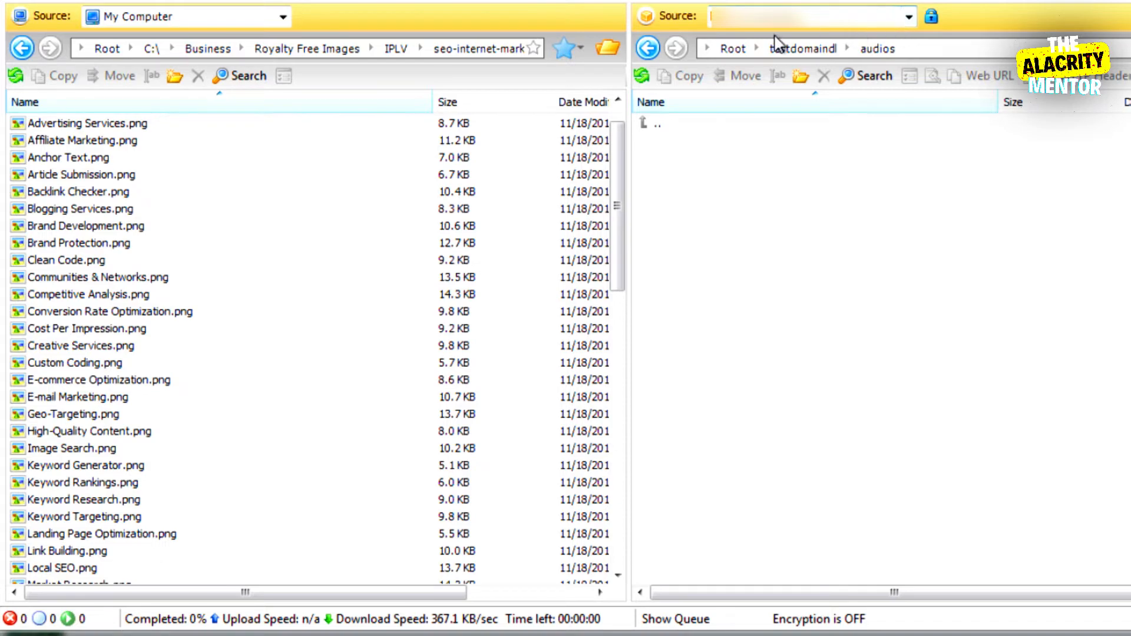
Step: Leave the audios folder and open the images folder inside testdomaindl
double_click(646, 124)
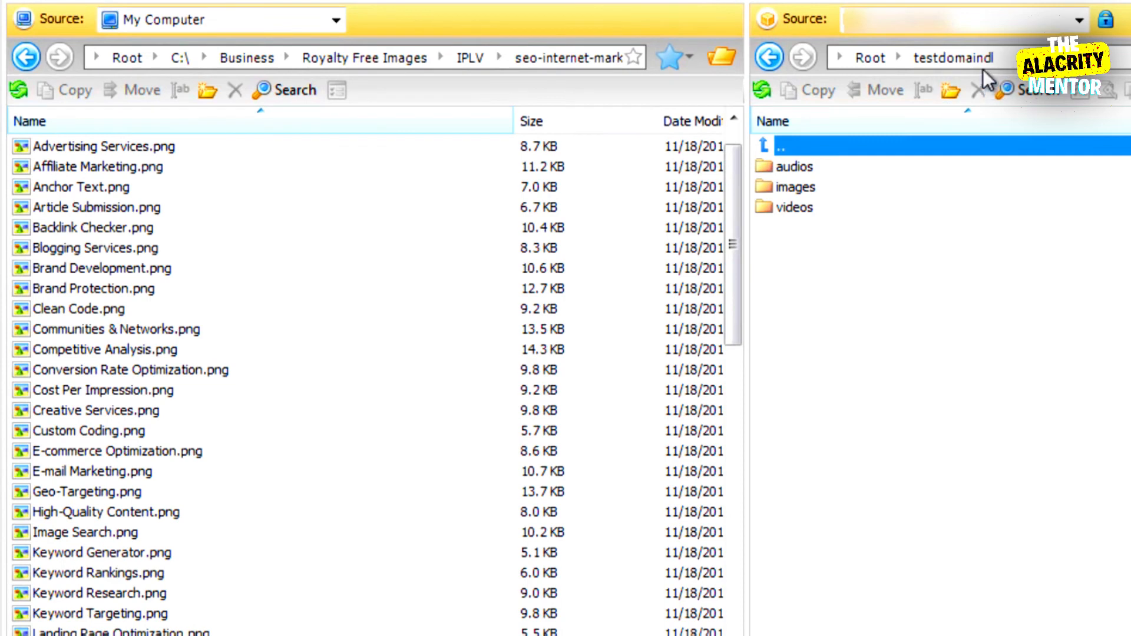
left_click(807, 166)
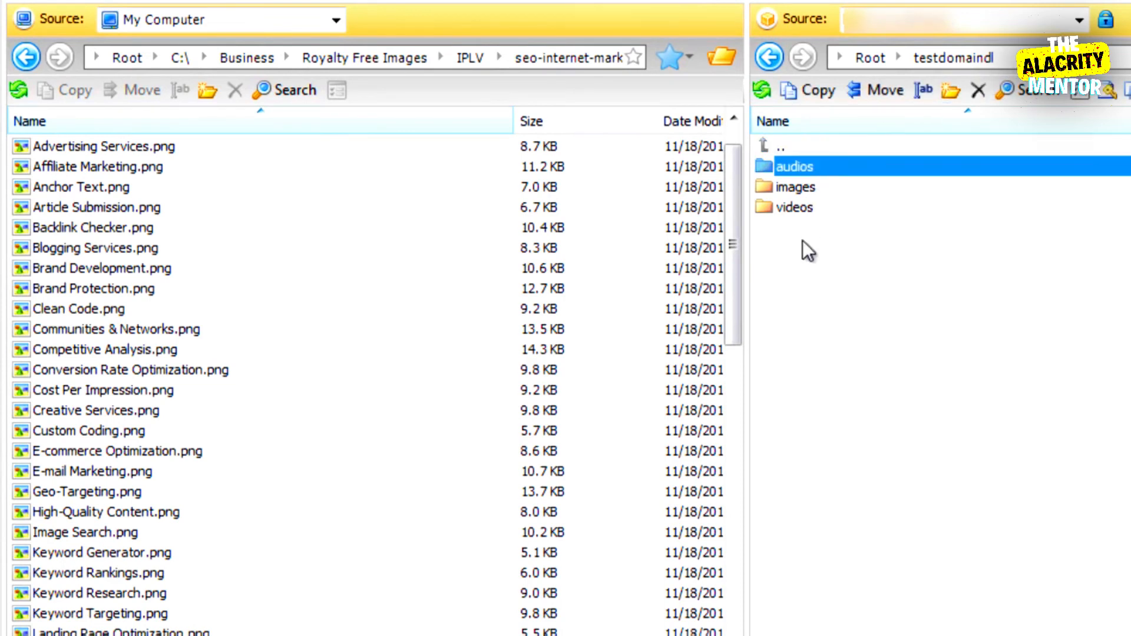
double_click(817, 186)
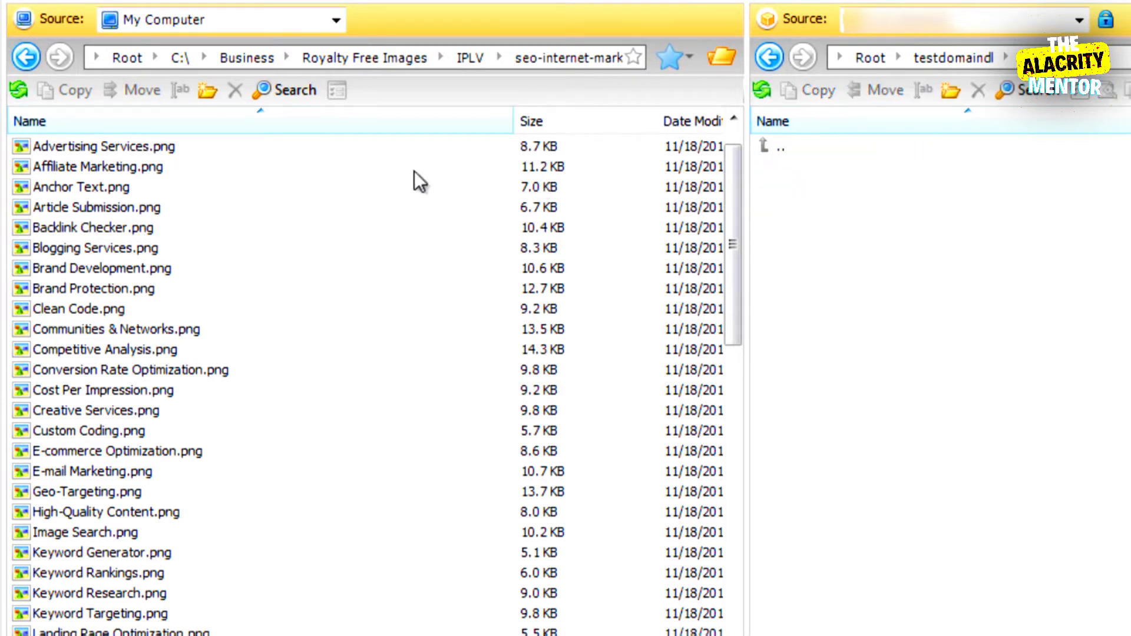
Step: Select the continuous range of local files from Advertising Services.png to SEO Reports.png
left_click(328, 148)
scroll(340, 212, "down", 4)
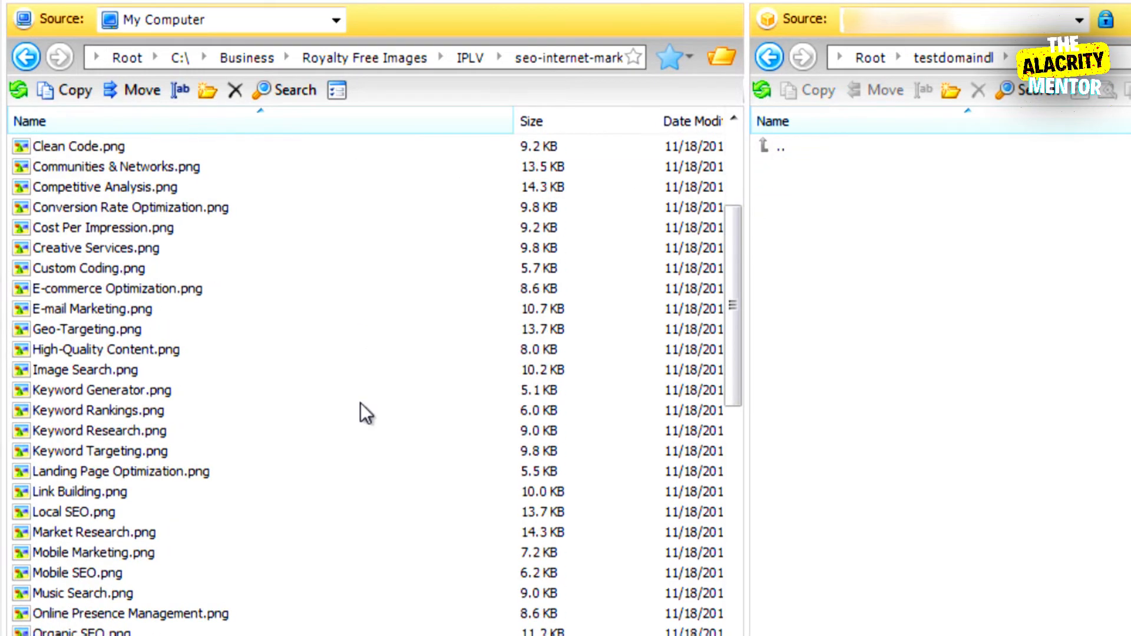
scroll(355, 422, "down", 6)
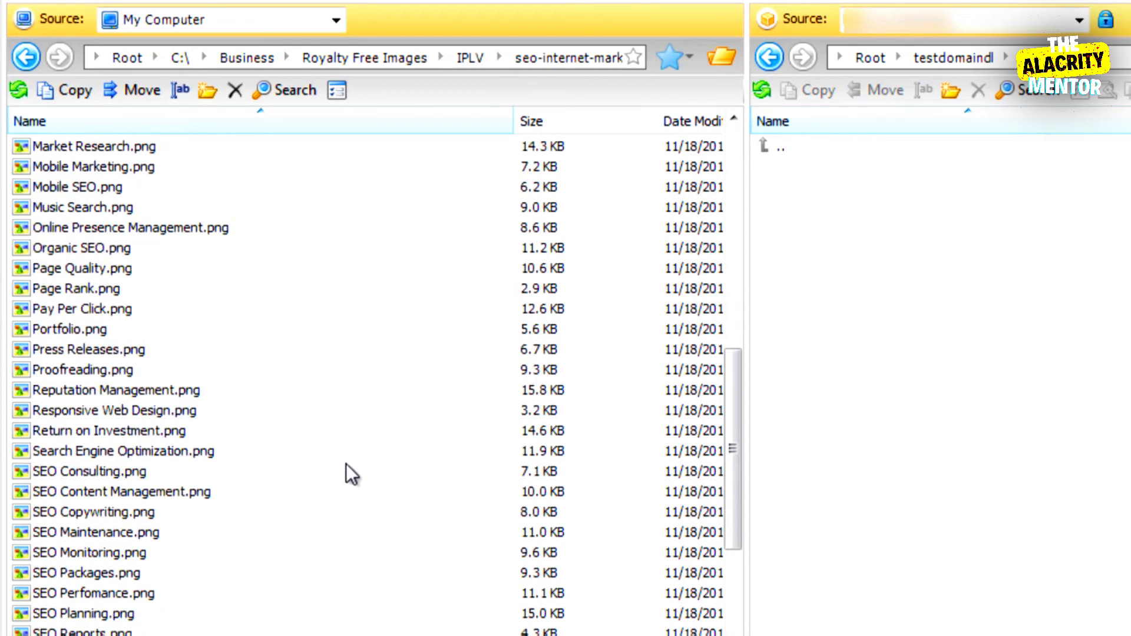
left_click(460, 553, "shift")
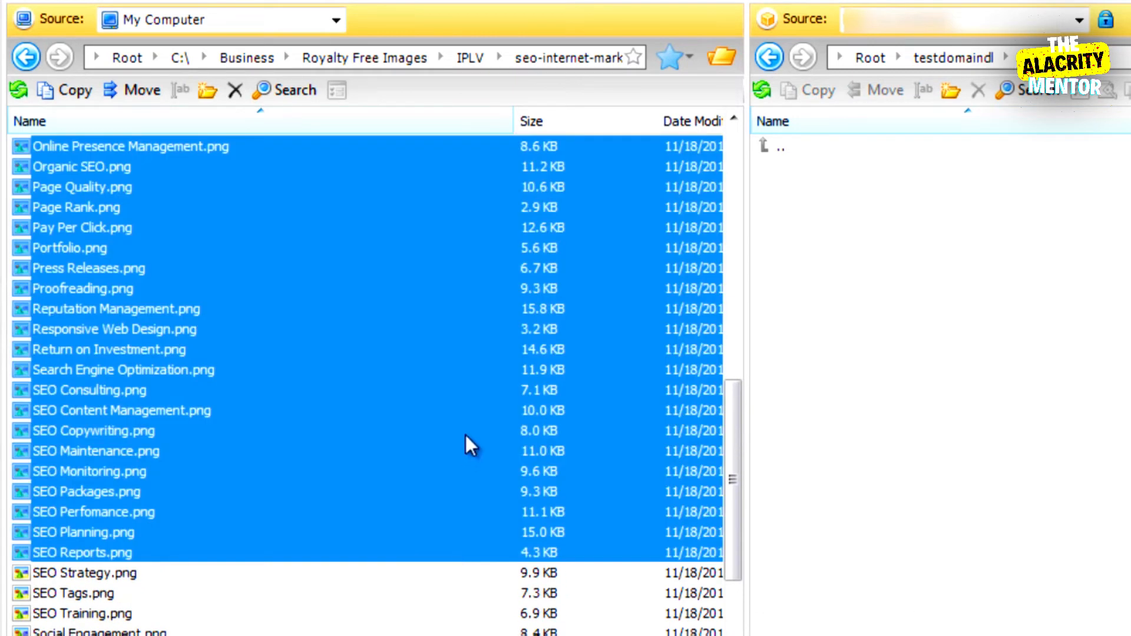
scroll(466, 442, "up", 1)
left_click_drag(736, 399, 688, 286)
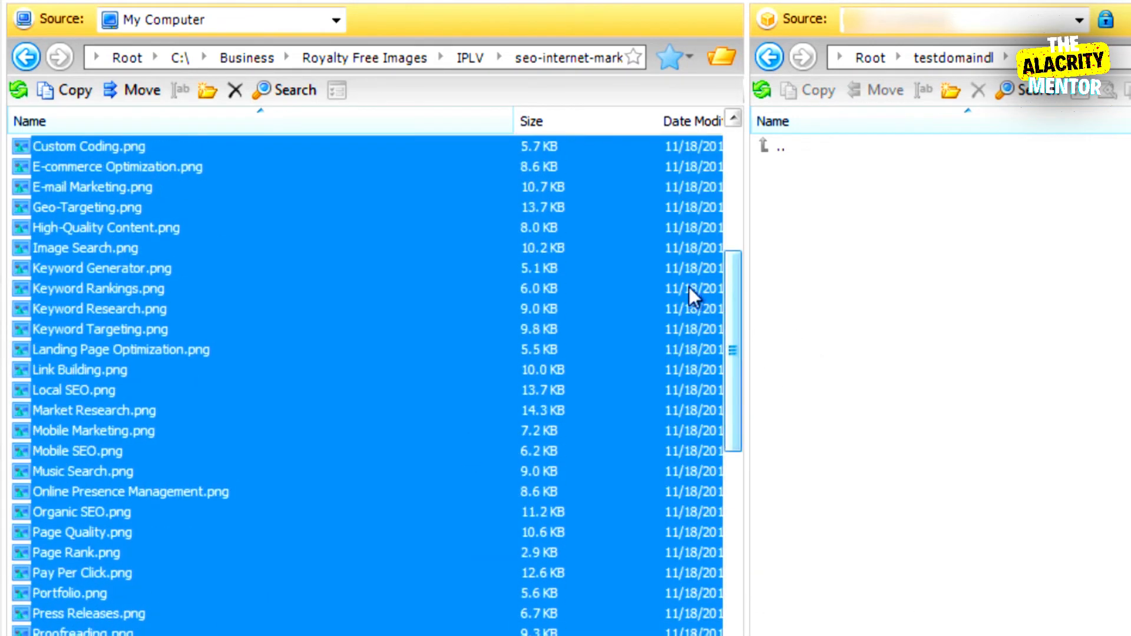
Step: Select the local files from Geo-Targeting.png through Online Presence Management.png, then reduce the selection to Geo-Targeting.png
left_click(355, 207)
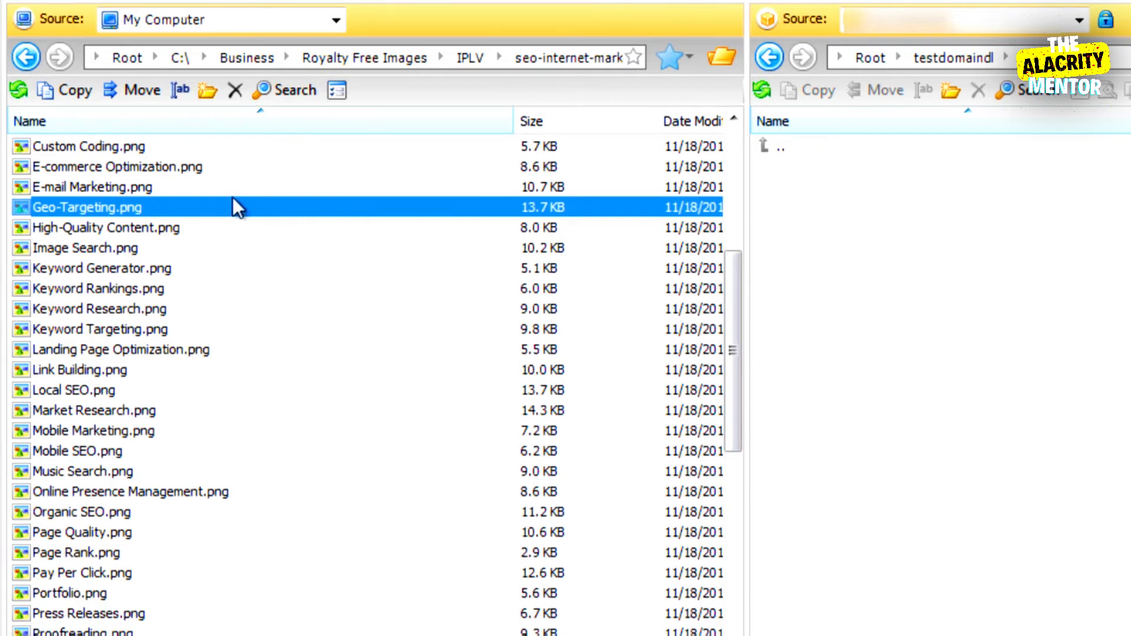
left_click(246, 492, "shift")
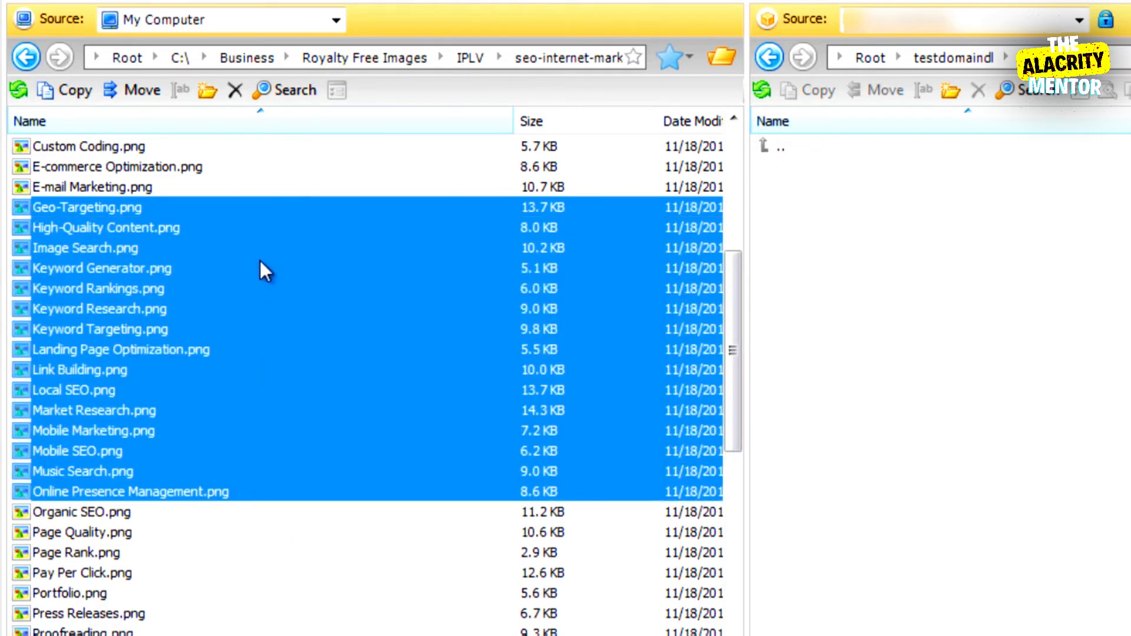
left_click(263, 210)
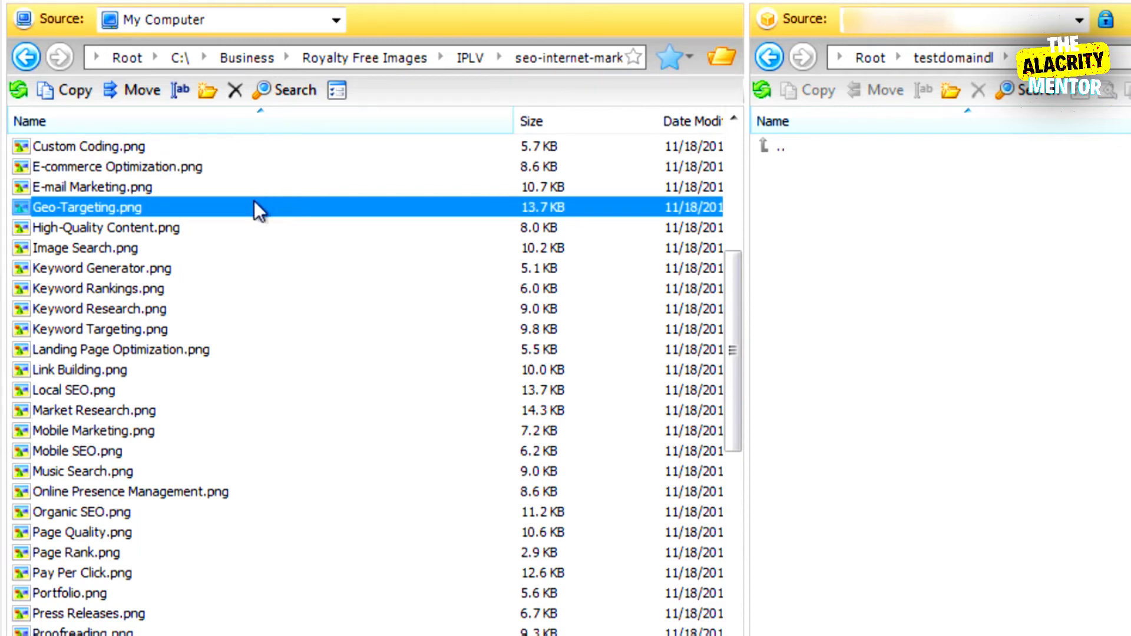
Step: Select only the separate local files High-Quality Content.png, Landing Page Optimization.png and Online Presence Management.png
left_click(235, 232)
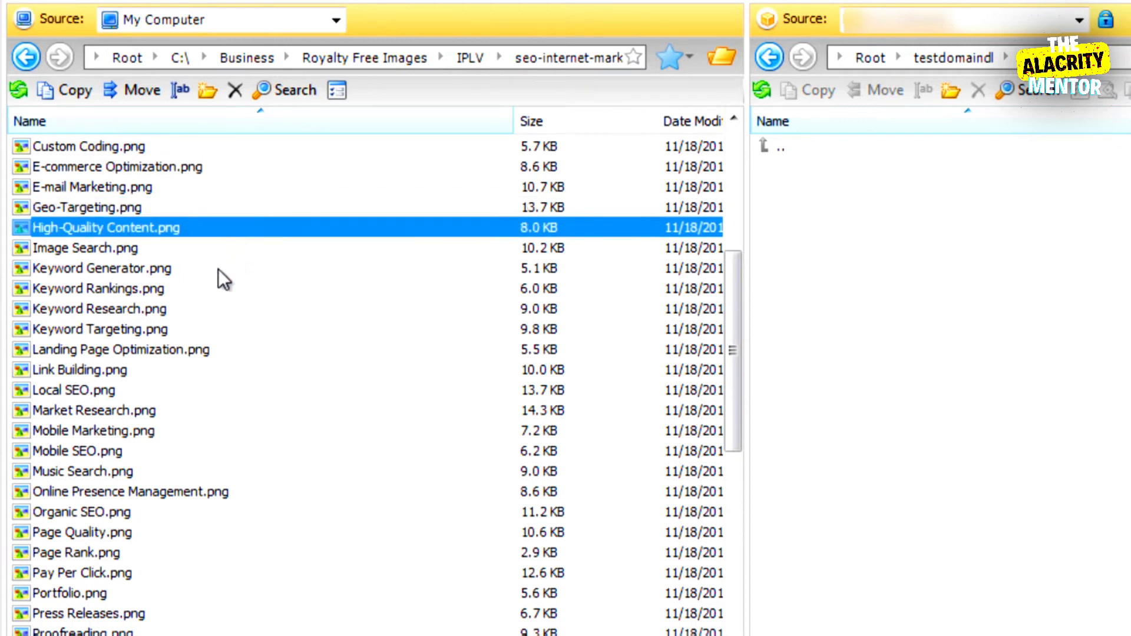
left_click(189, 349, "ctrl")
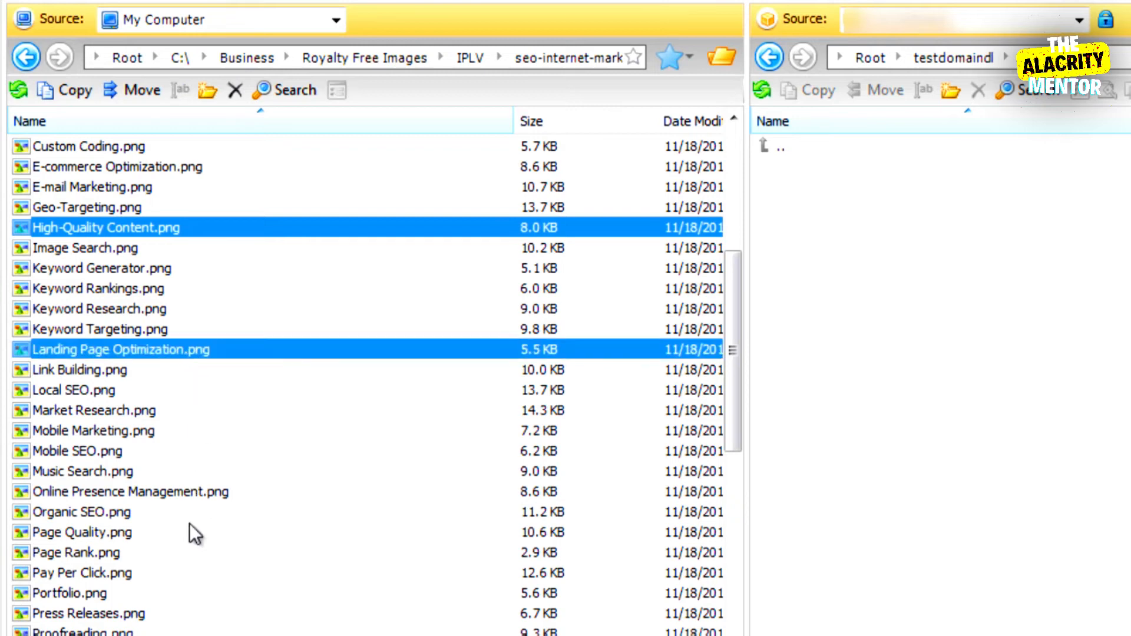
left_click(190, 491, "ctrl")
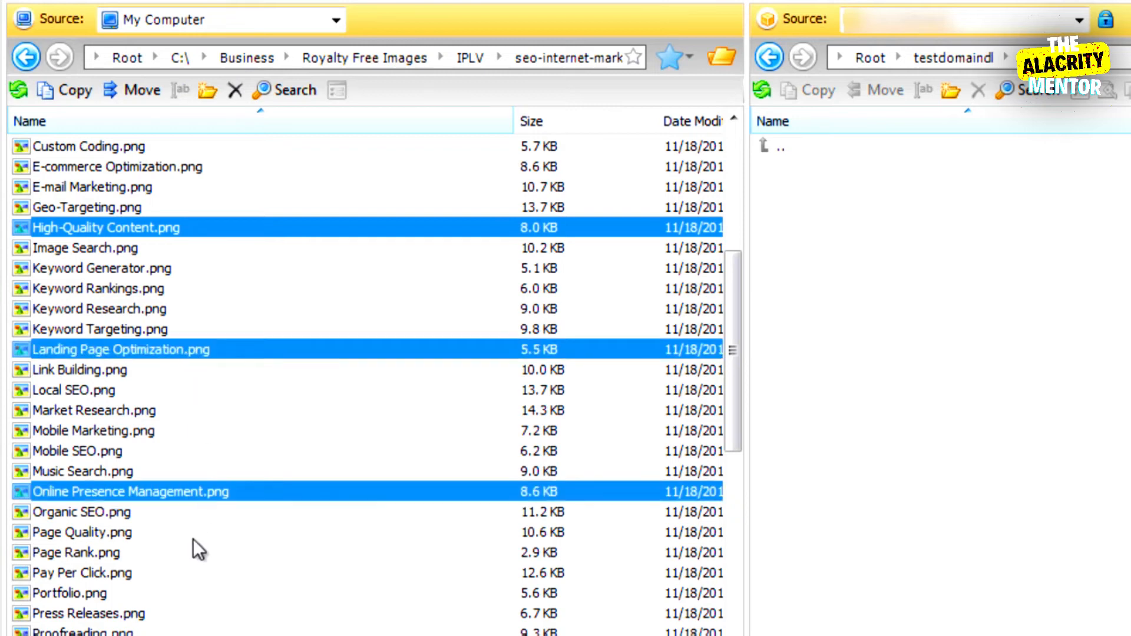
Step: Copy the local files from E-commerce Optimization.png through SEO Maintenance.png into the images folder of testdomaindl
left_click(189, 167)
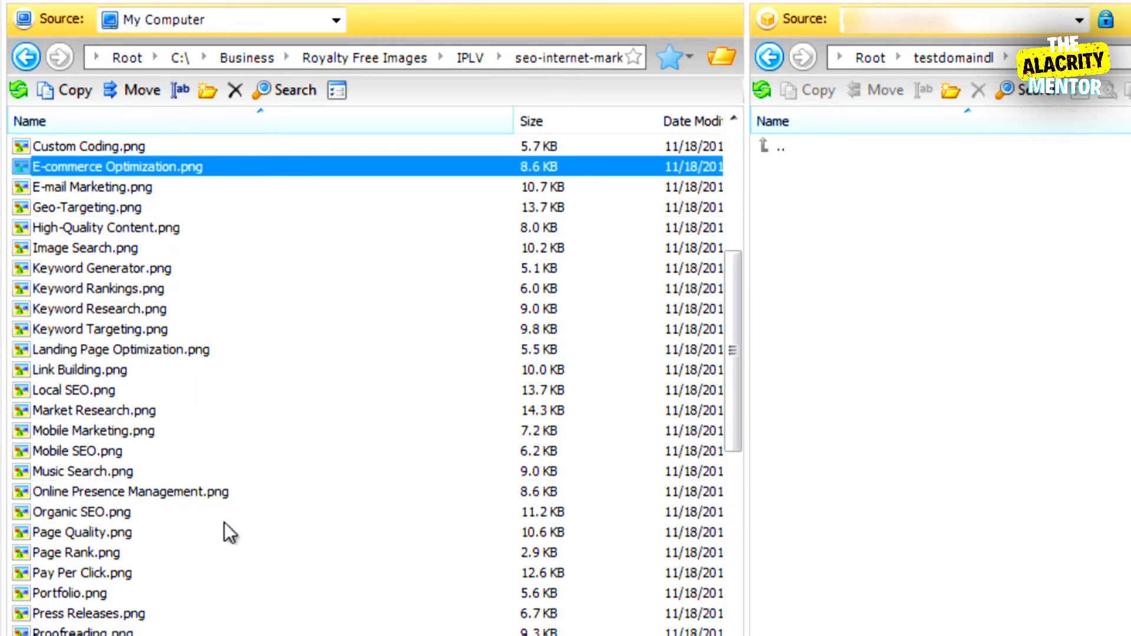
scroll(225, 492, "down", 4)
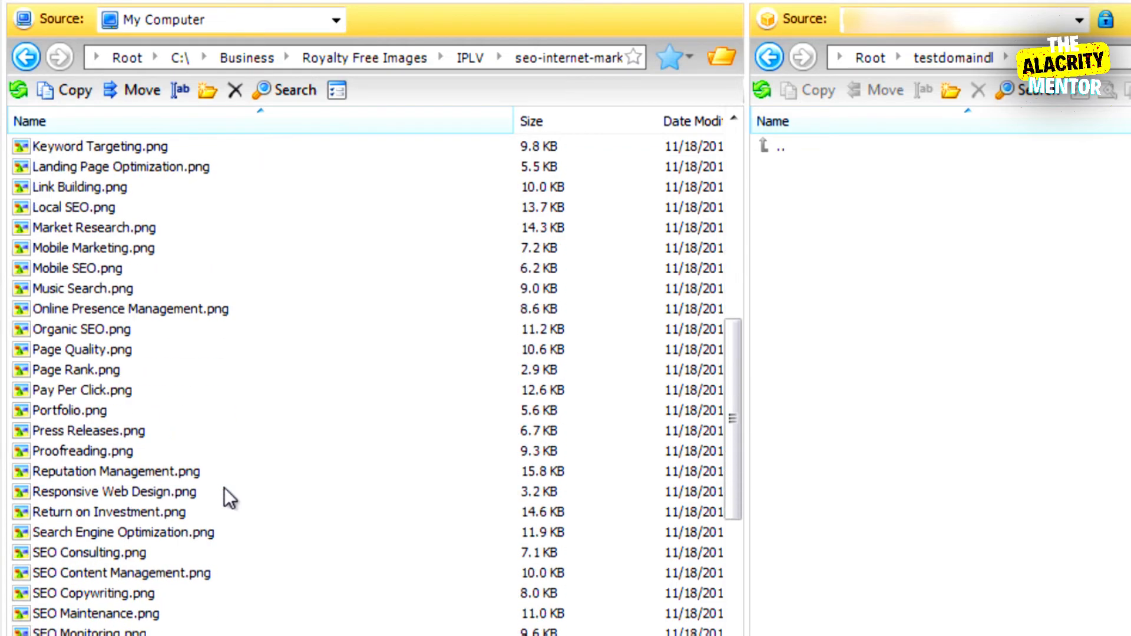
left_click(230, 550, "shift")
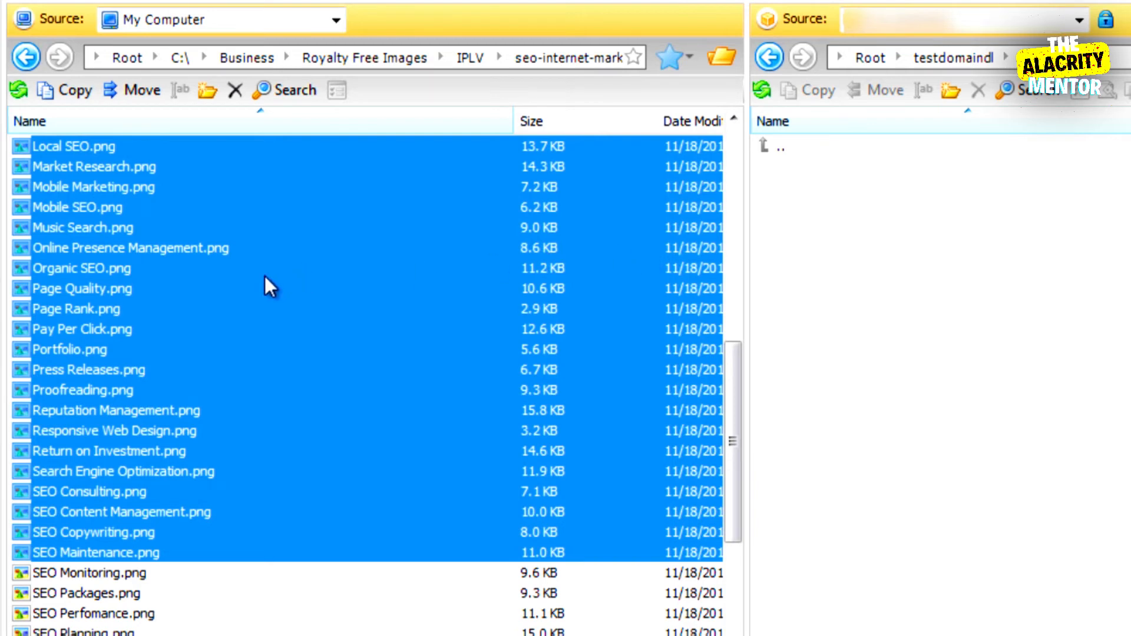
left_click_drag(264, 277, 940, 277)
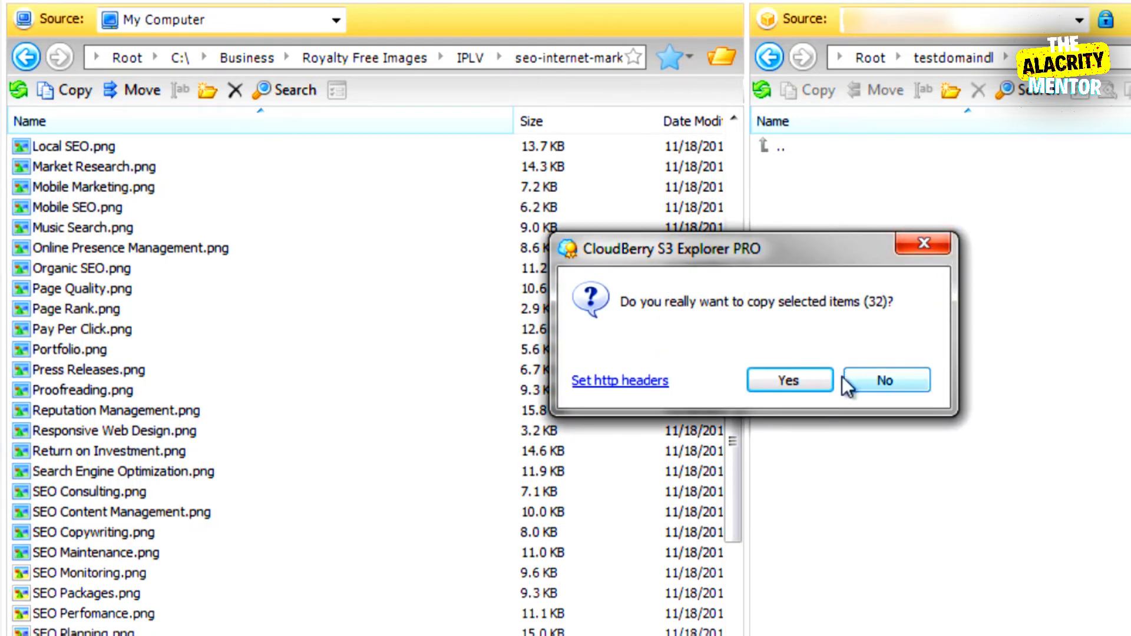
left_click(812, 379)
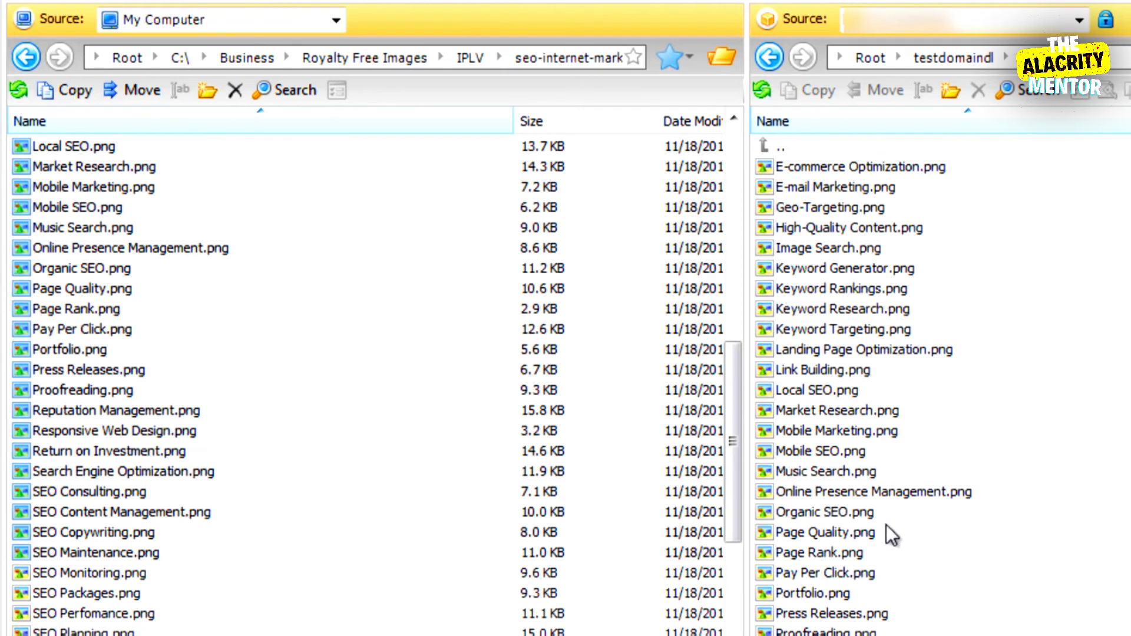
Step: Examine the files copied into the images folder and compare them with the local file list from its beginning
left_click(883, 434)
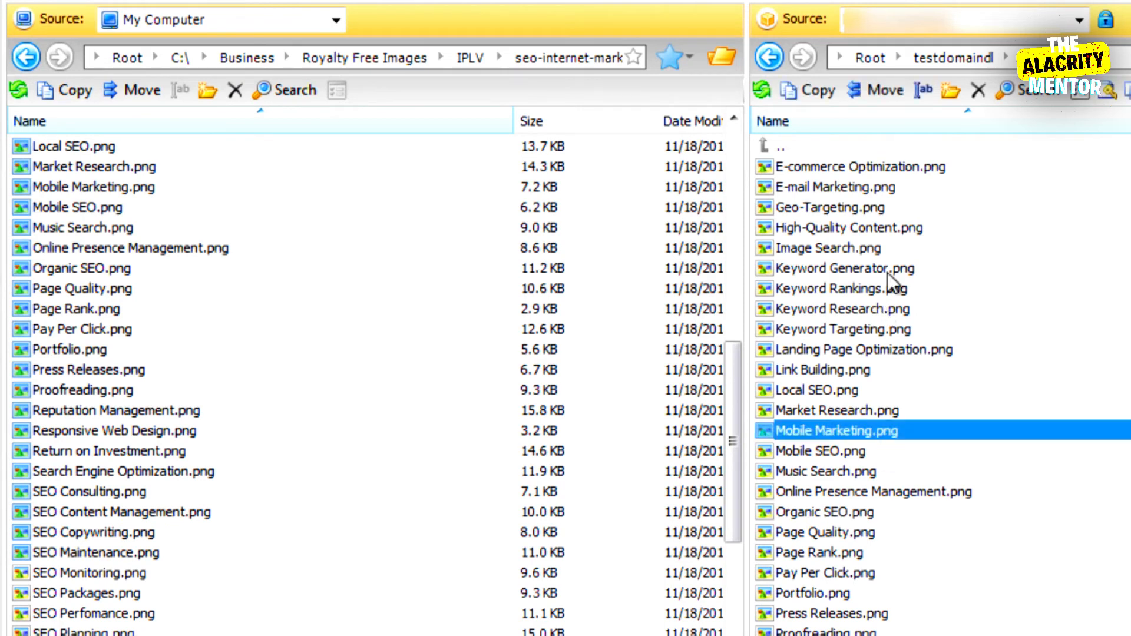
scroll(928, 517, "down", 1)
scroll(928, 517, "up", 1)
scroll(917, 307, "down", 1)
scroll(917, 307, "down", 1)
scroll(913, 308, "up", 2)
scroll(1108, 371, "down", 2)
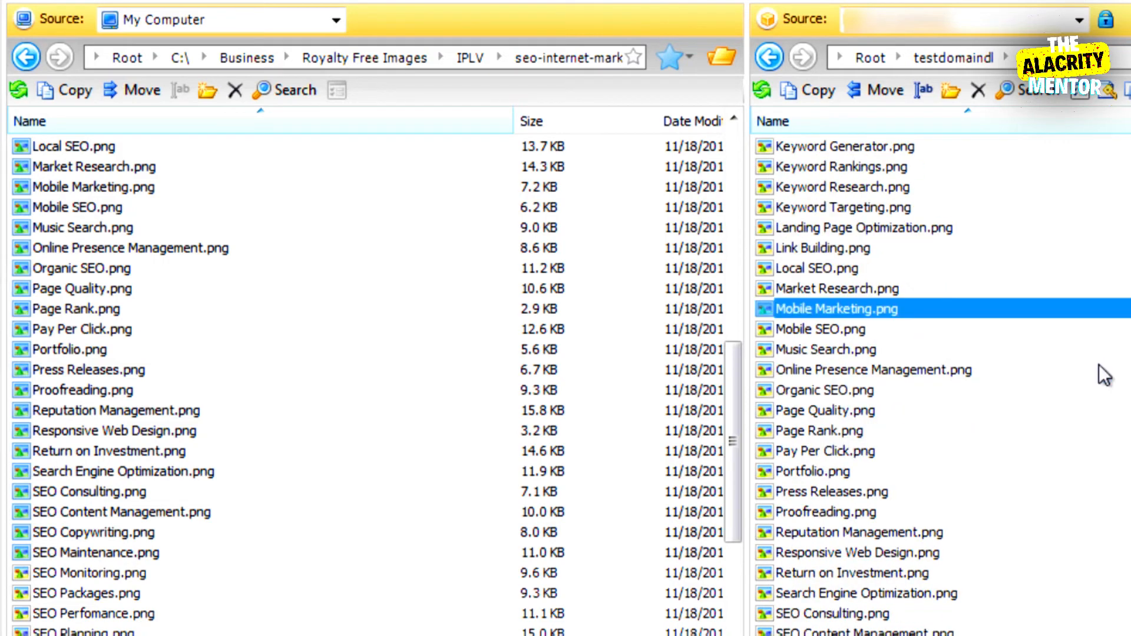
scroll(1091, 377, "up", 2)
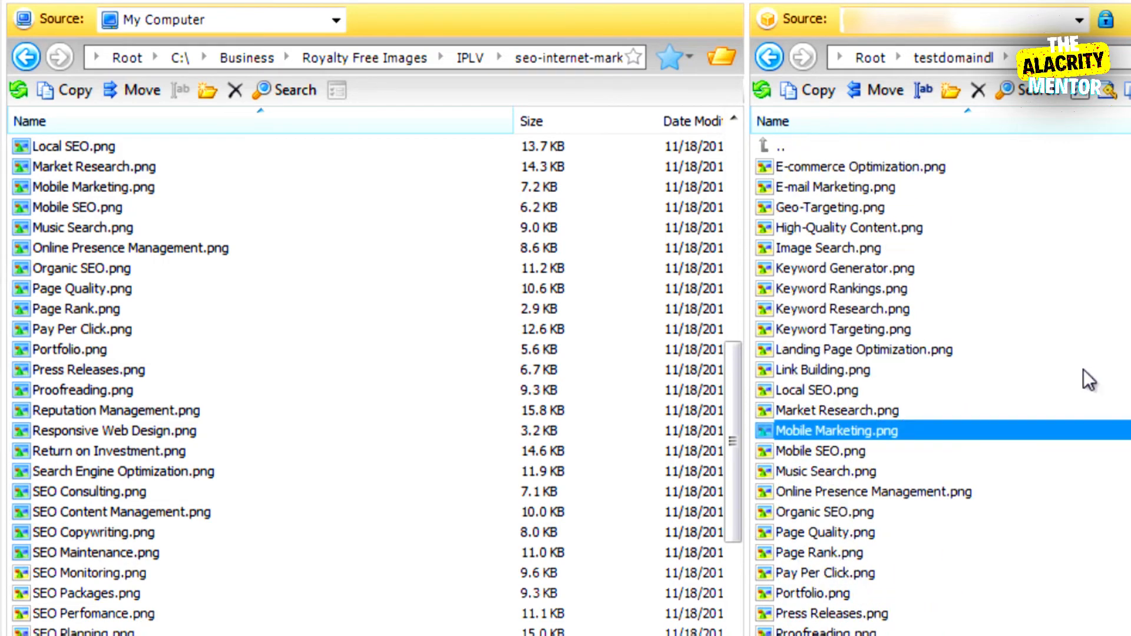
left_click(889, 288)
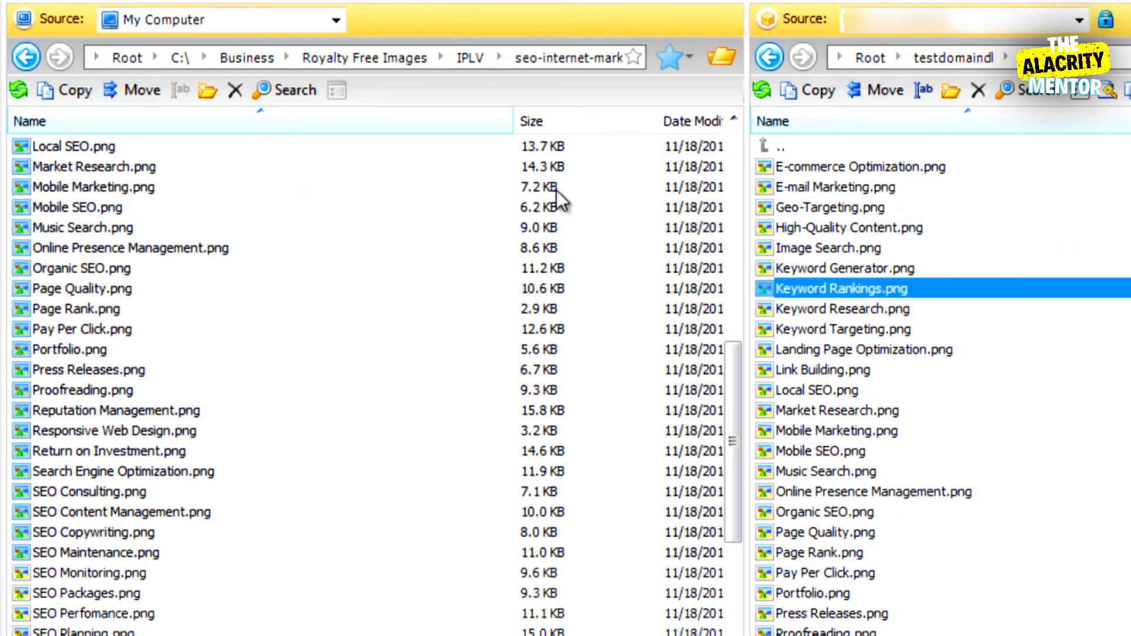
scroll(737, 160, "up", 10)
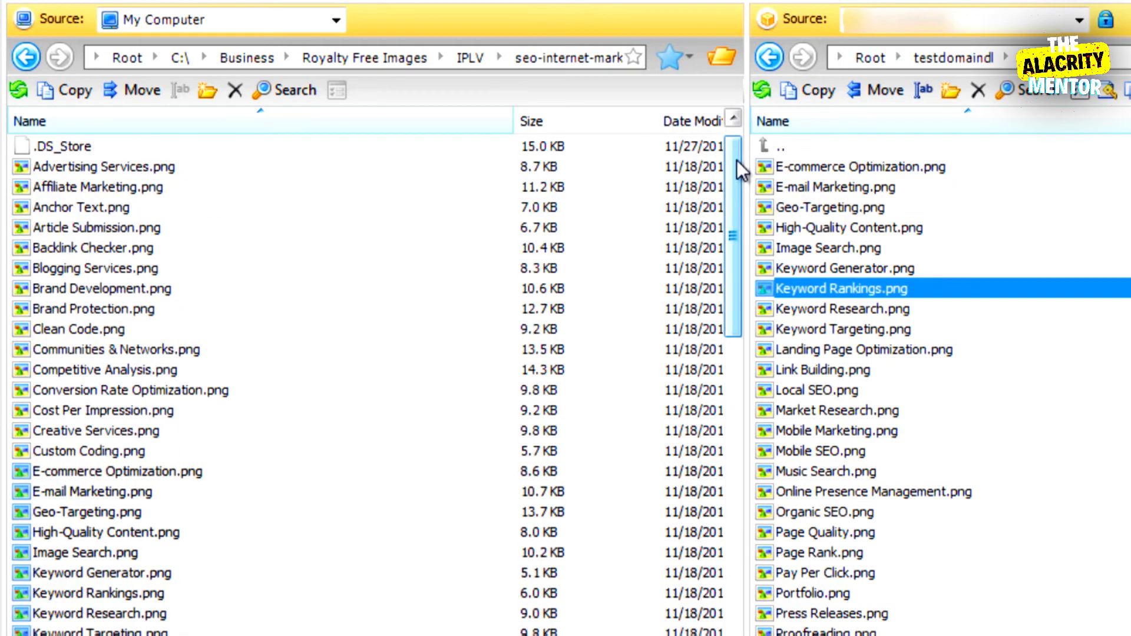
left_click(854, 246)
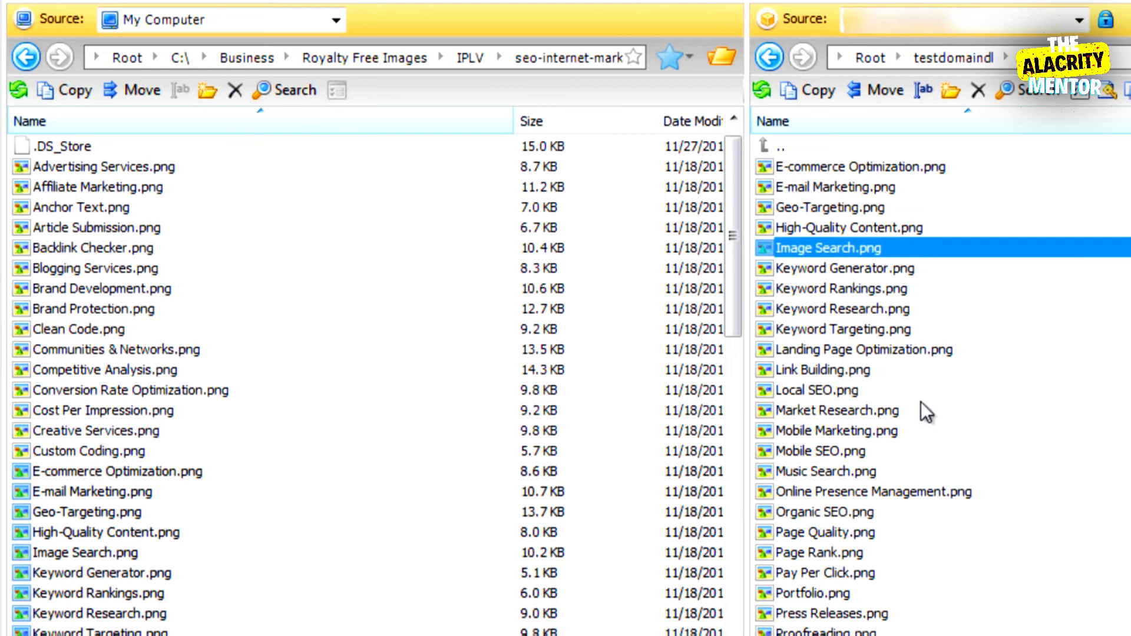
left_click(915, 451, "shift")
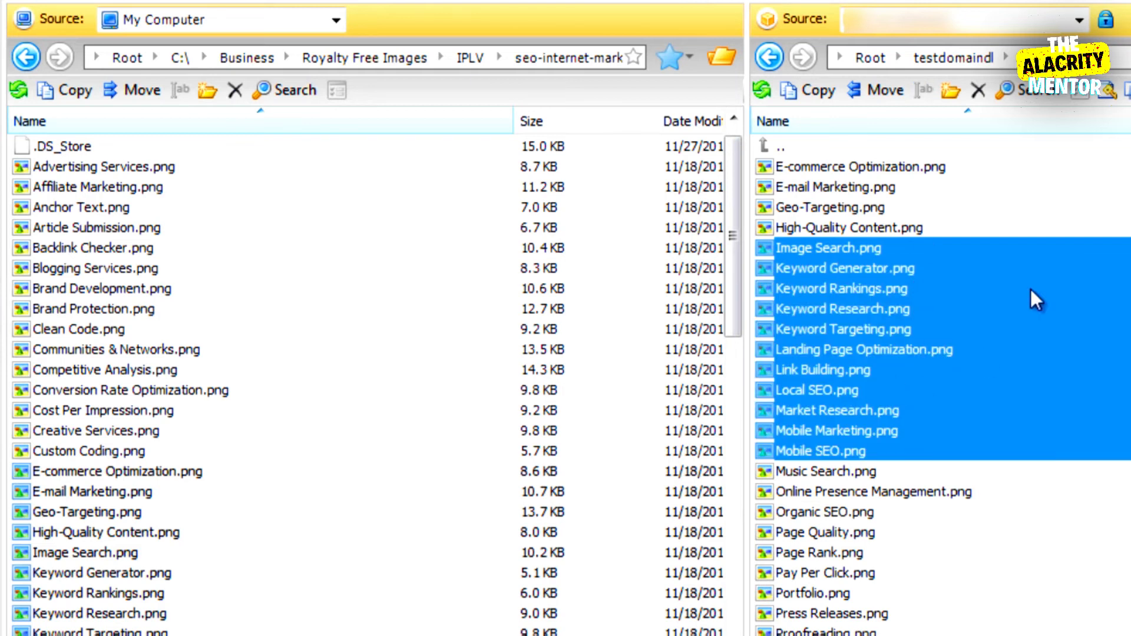
left_click_drag(935, 303, 394, 320)
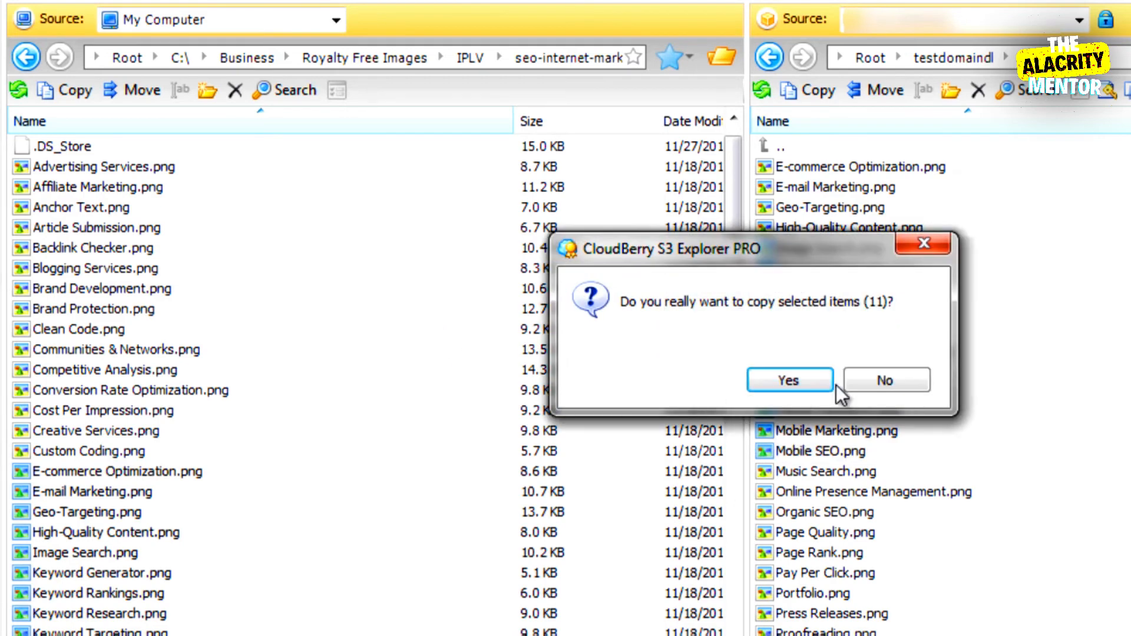
left_click(864, 378)
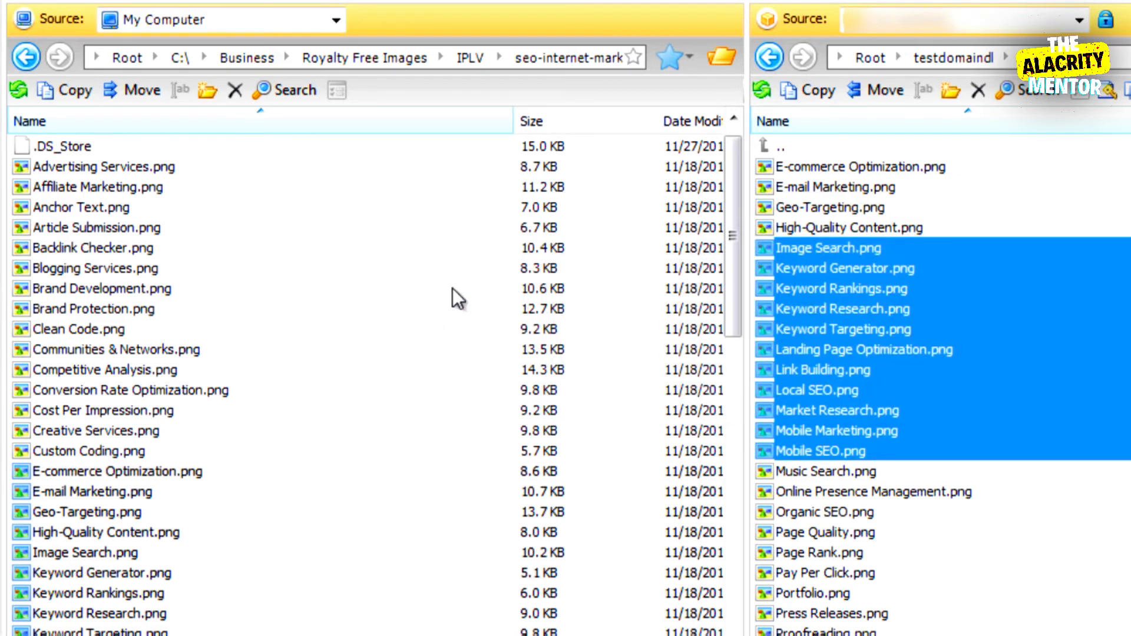
left_click(418, 288)
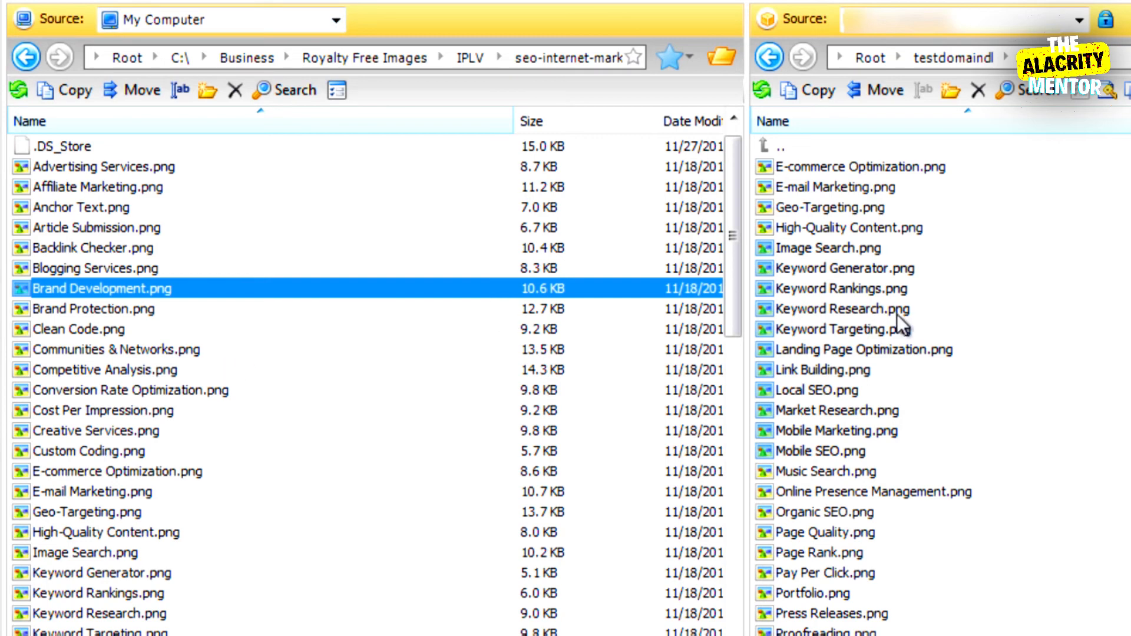
left_click(999, 308)
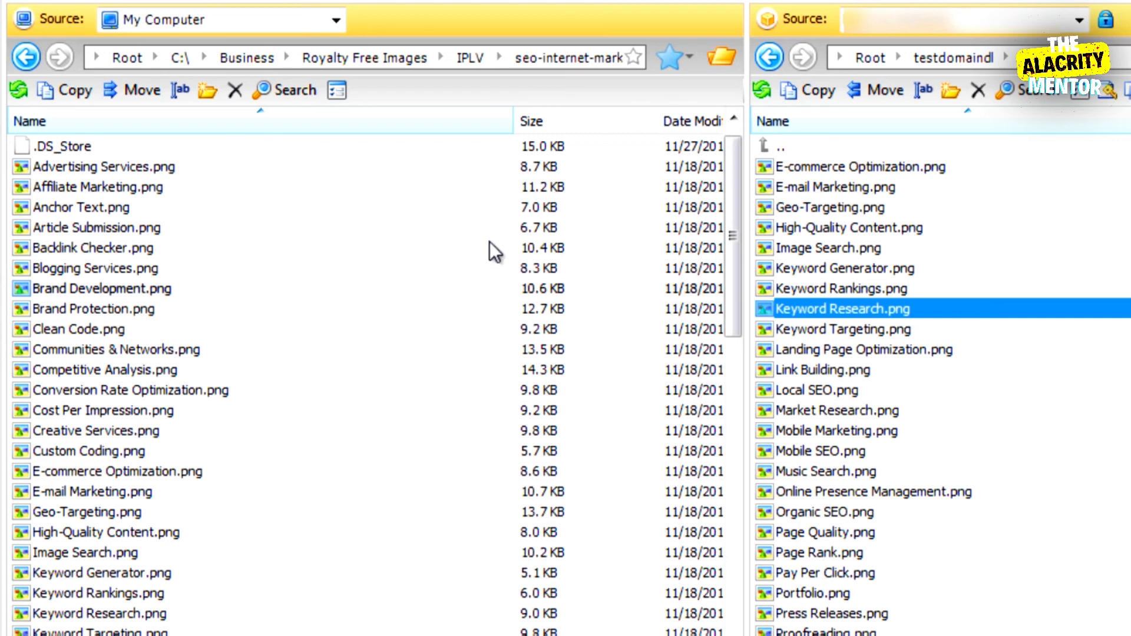
Step: Select E-commerce Optimization.png in the bucket's images folder and look through the files listed below it
left_click(918, 173)
scroll(939, 433, "down", 1)
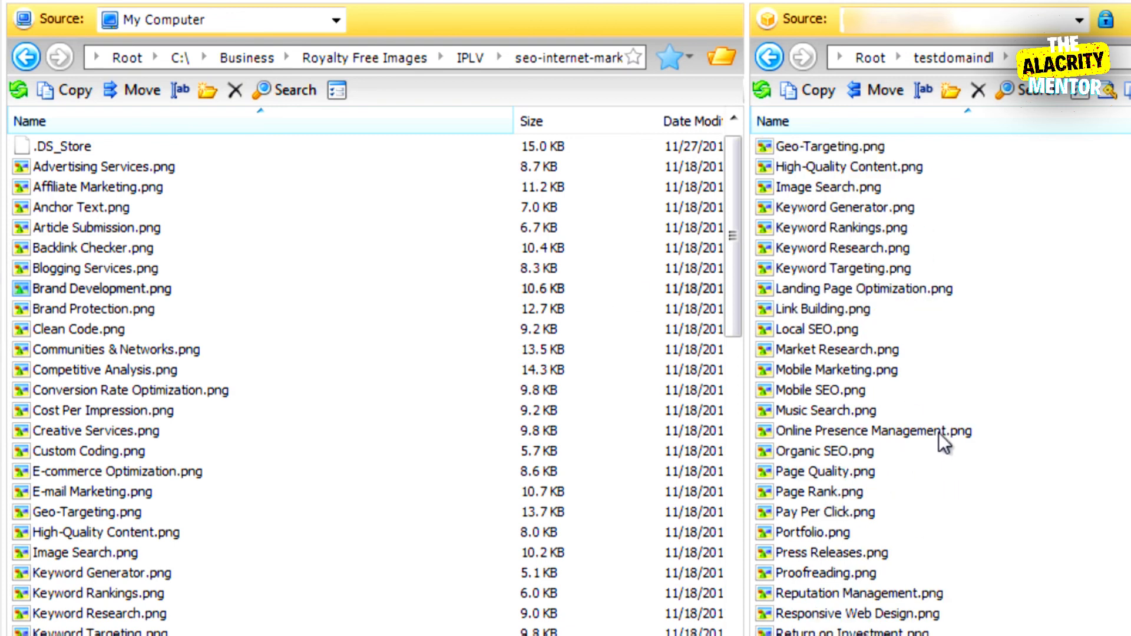
scroll(936, 432, "up", 1)
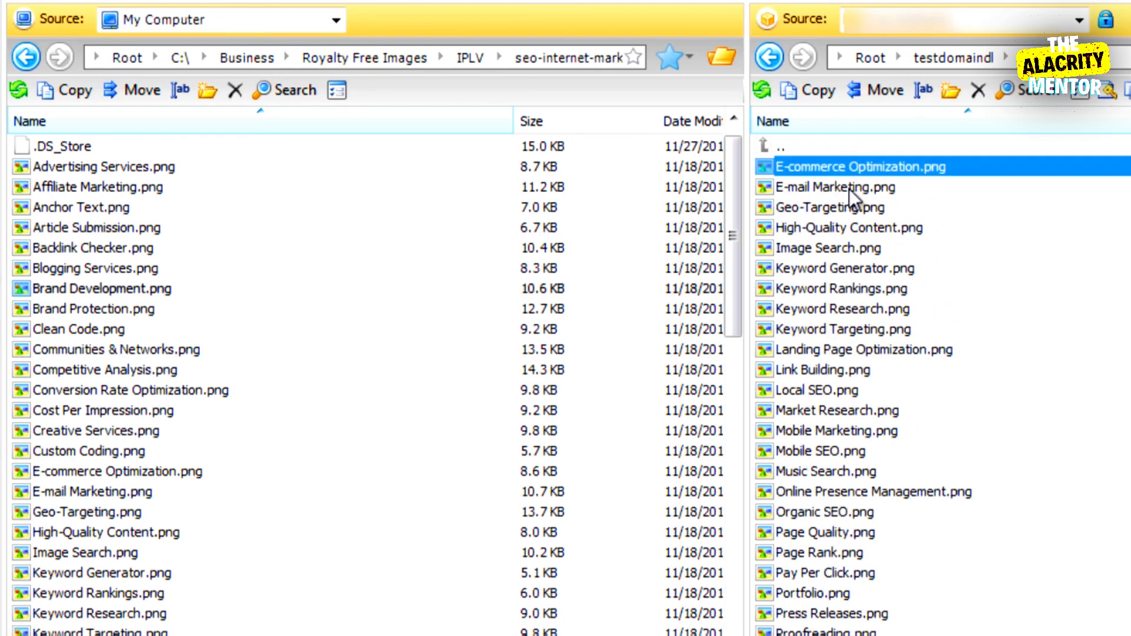